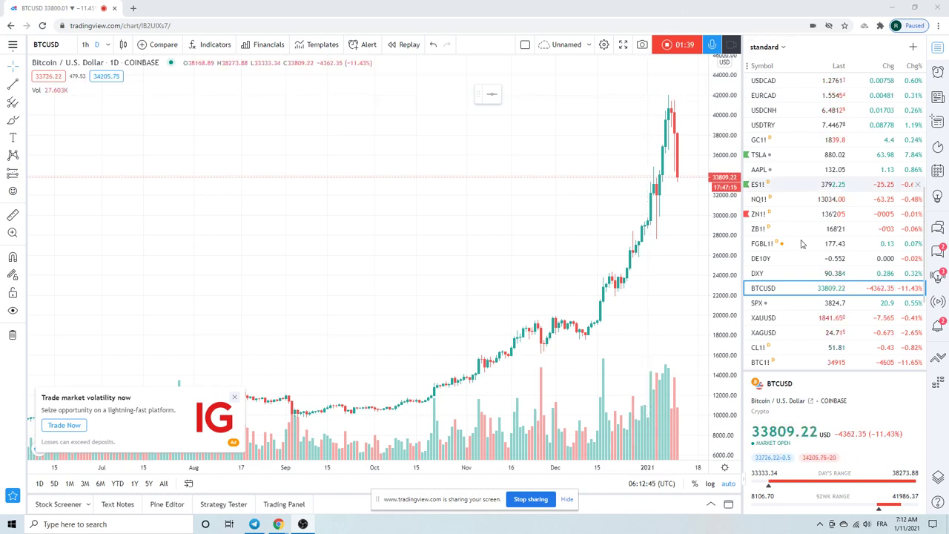
Switch the chart to ES1! S&P 500 E-mini and zoom into its last few months of daily candles.
{"action": "left_click", "coordinate": [761, 186]}
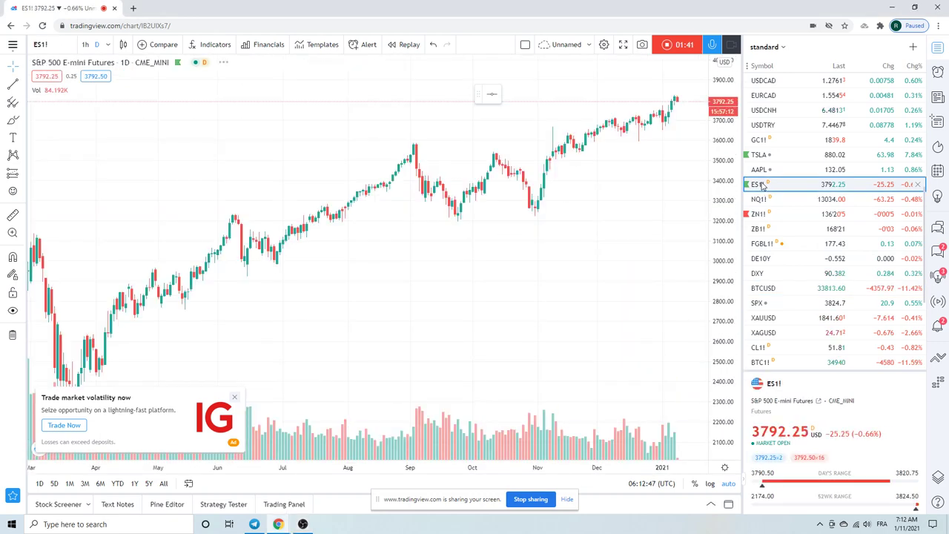
{"action": "scroll", "coordinate": [591, 183], "scroll_direction": "up", "scroll_amount": 5}
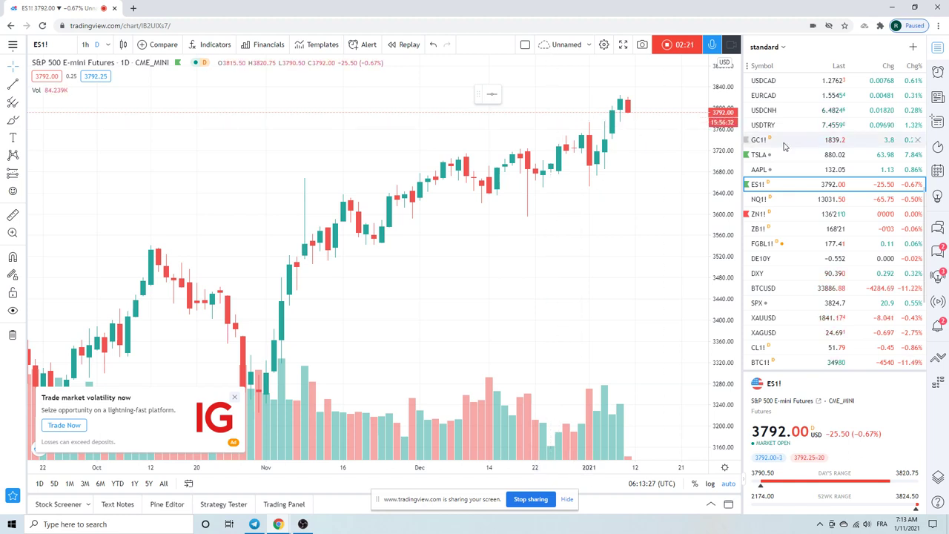
{"action": "scroll", "coordinate": [781, 144], "scroll_direction": "down", "scroll_amount": 2}
Open the CL1! crude oil chart, dismiss the IG ad and upgrade popup, and switch to 1h candles.
{"action": "left_click", "coordinate": [771, 202]}
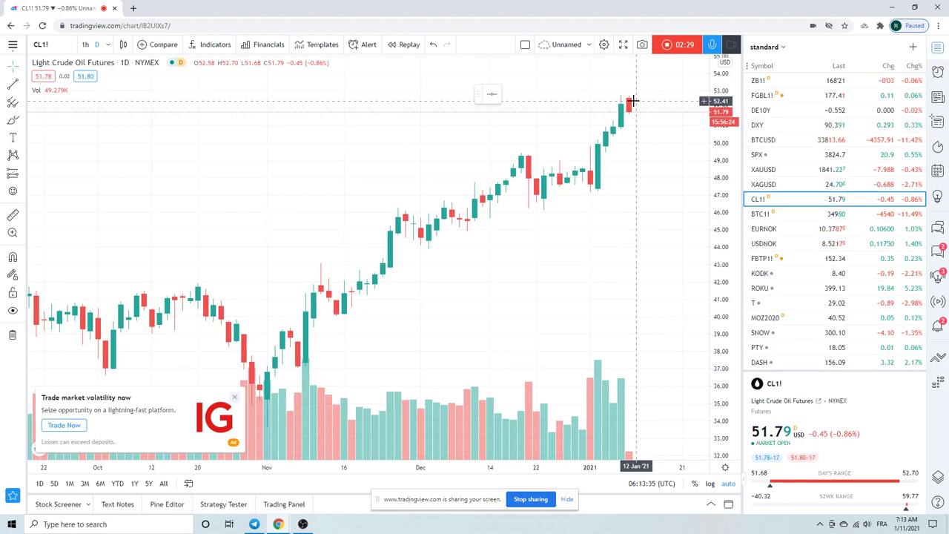
{"action": "left_click", "coordinate": [234, 396]}
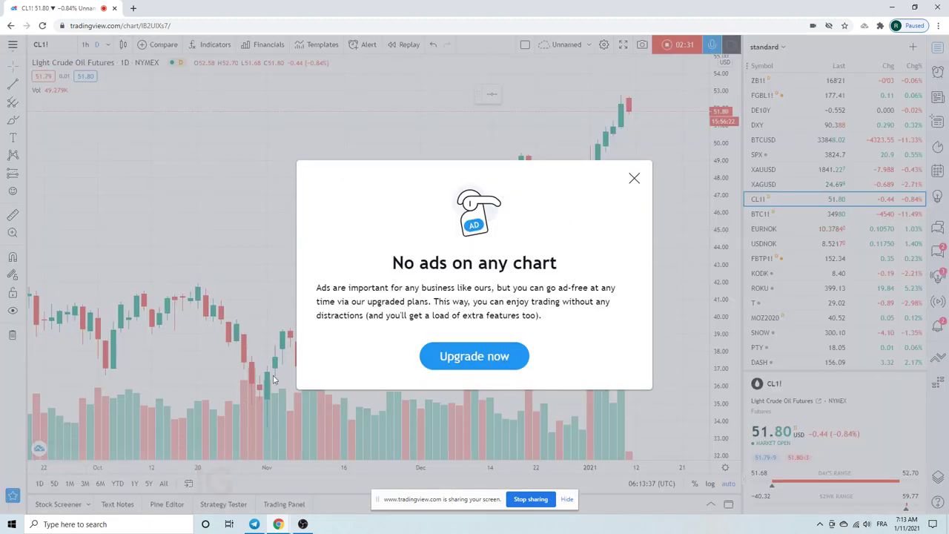
{"action": "left_click", "coordinate": [633, 180]}
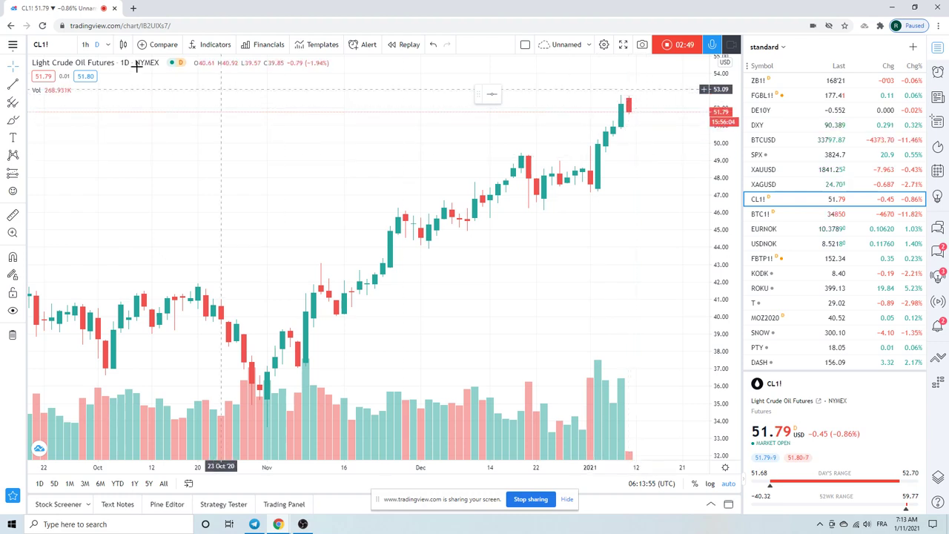
{"action": "left_click", "coordinate": [86, 45]}
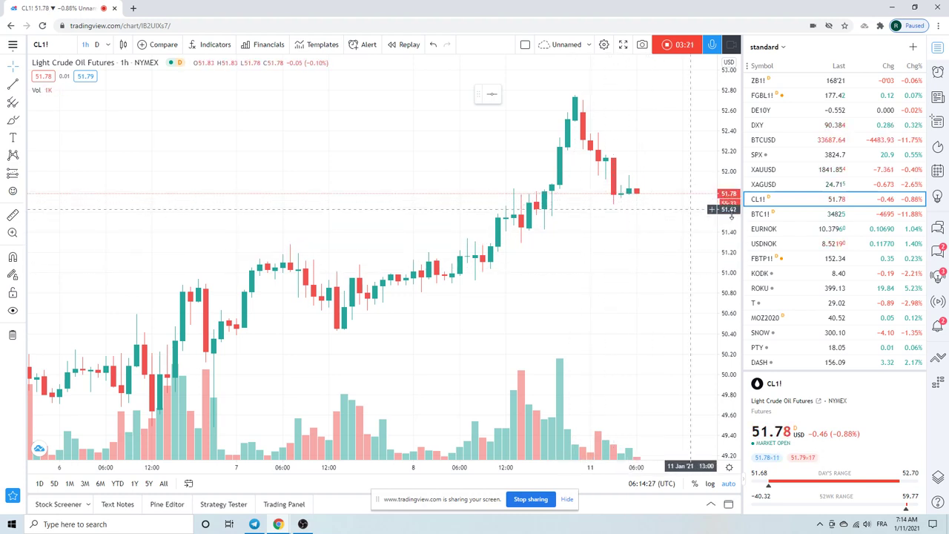
Scroll the watchlist up toward the GC1! Gold Futures row.
{"action": "scroll", "coordinate": [827, 302], "scroll_direction": "up", "scroll_amount": 3}
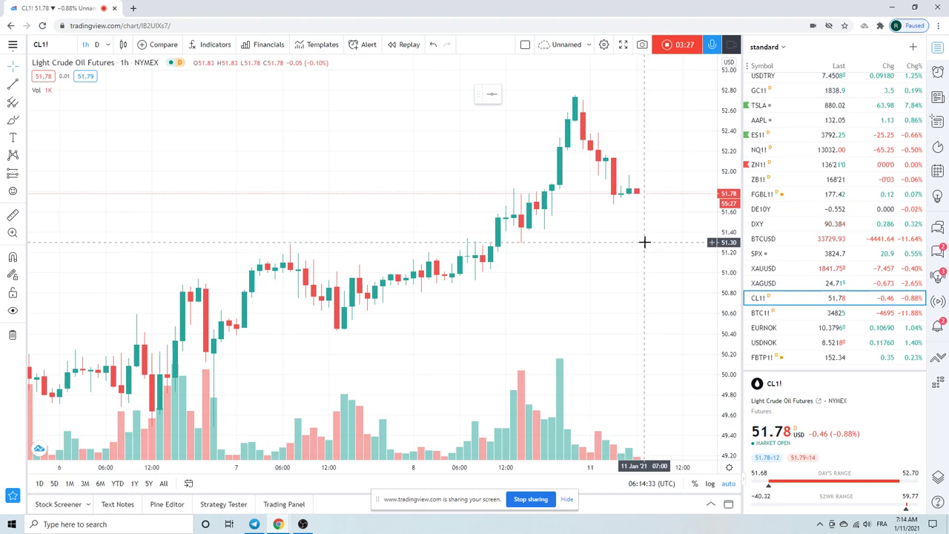
{"action": "scroll", "coordinate": [815, 244], "scroll_direction": "up", "scroll_amount": 5}
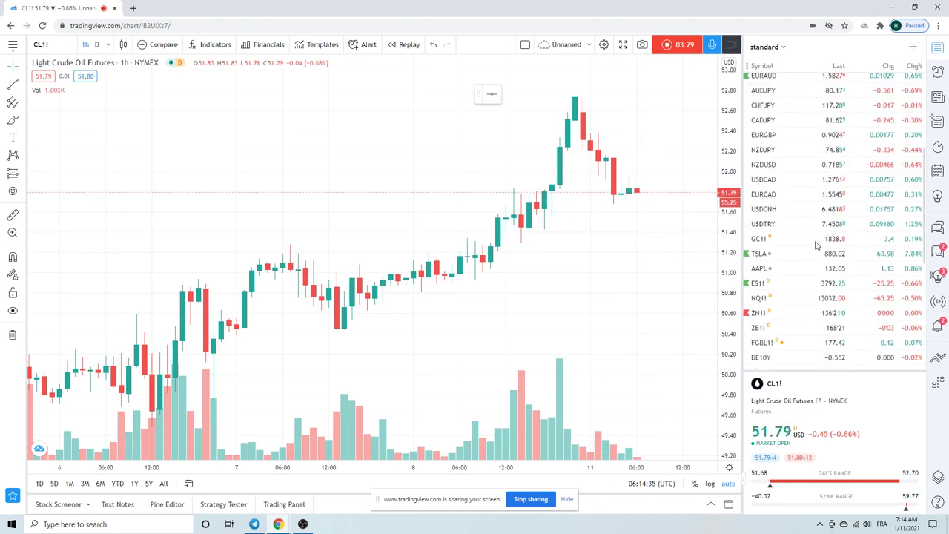
Open Gold Futures GC1!, hide its volume bars, and switch it to daily candles.
{"action": "left_click", "coordinate": [832, 240]}
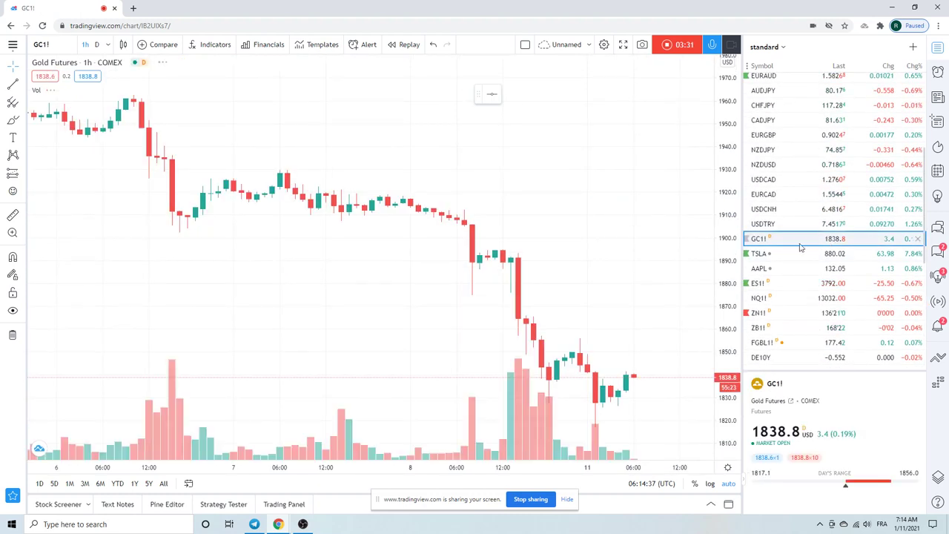
{"action": "scroll", "coordinate": [635, 245], "scroll_direction": "down", "scroll_amount": 3}
{"action": "right_click", "coordinate": [591, 432]}
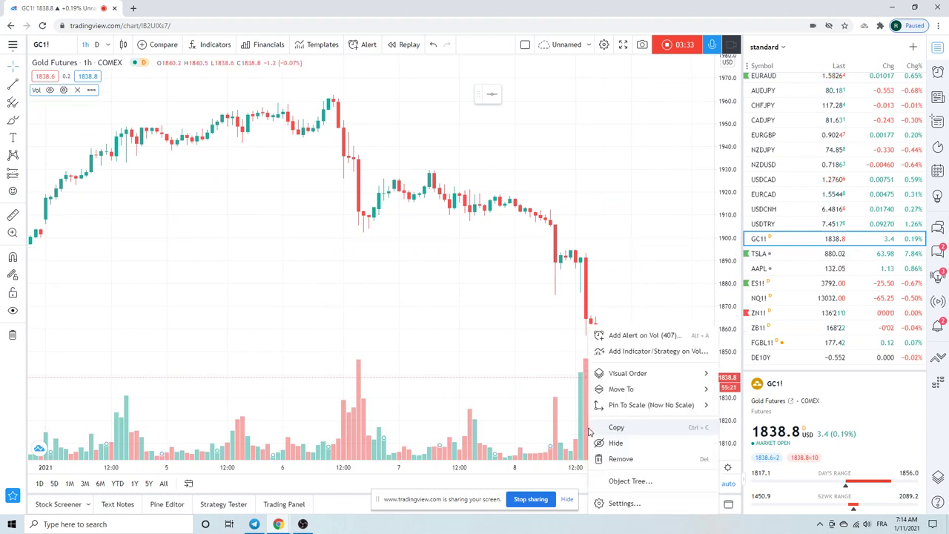
{"action": "left_click", "coordinate": [627, 441]}
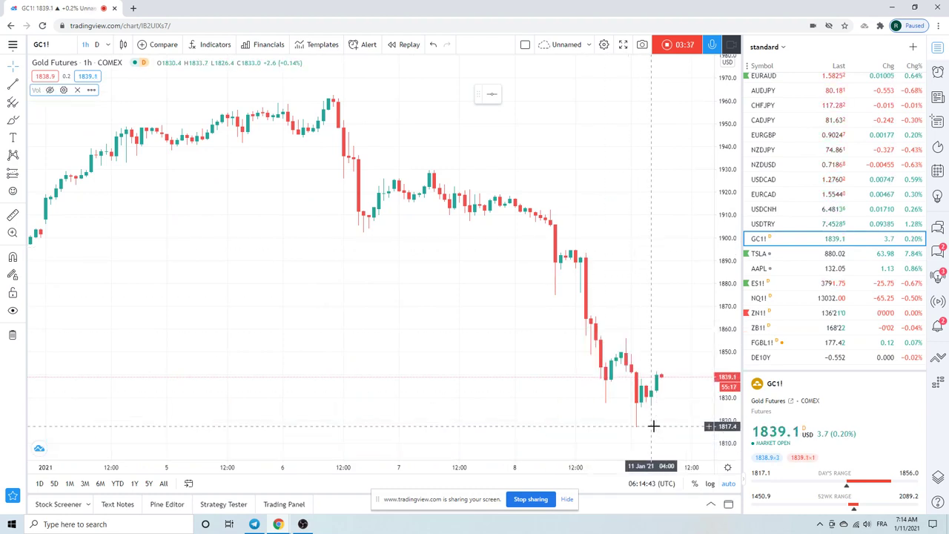
{"action": "scroll", "coordinate": [630, 340], "scroll_direction": "down", "scroll_amount": 3}
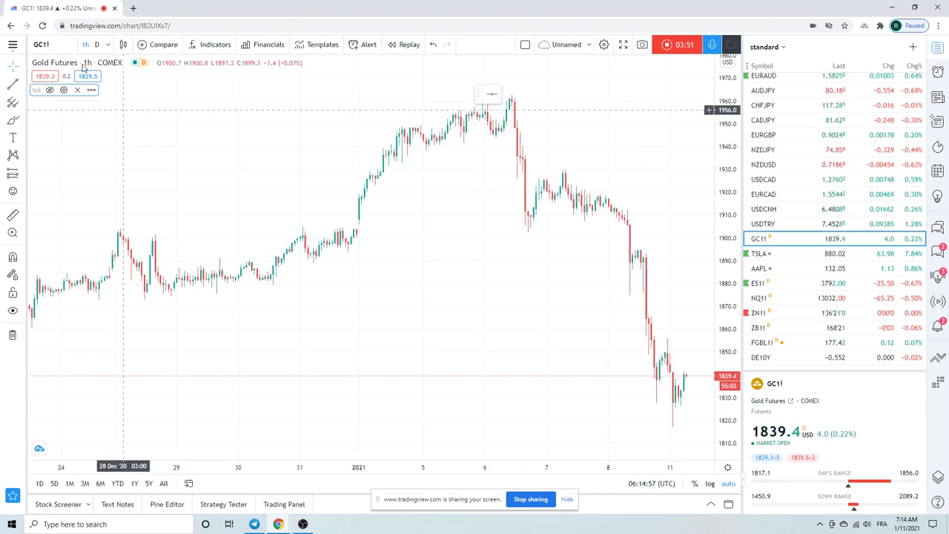
{"action": "left_click", "coordinate": [96, 45]}
{"action": "scroll", "coordinate": [483, 233], "scroll_direction": "up", "scroll_amount": 5}
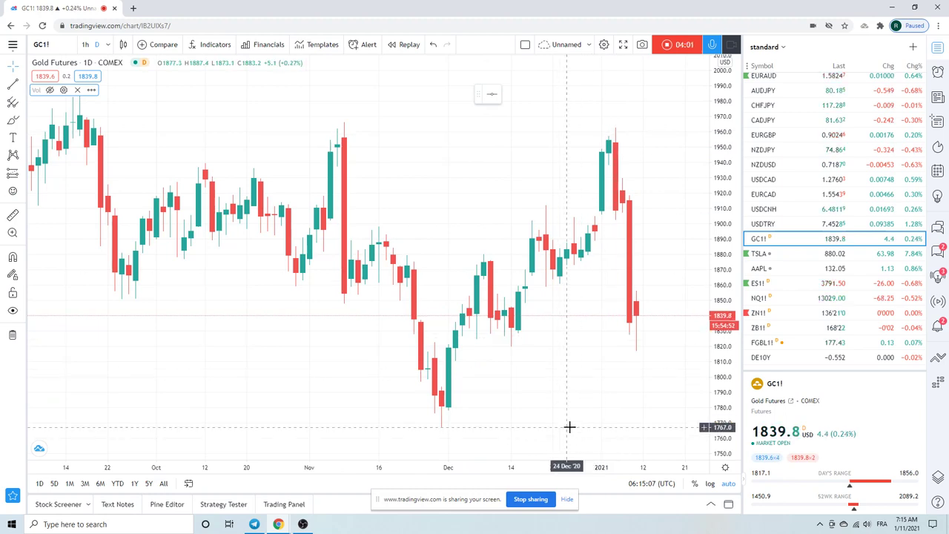
Zoom the GC1! daily chart out to June and scroll the watchlist back up.
{"action": "scroll", "coordinate": [576, 335], "scroll_direction": "down", "scroll_amount": 3}
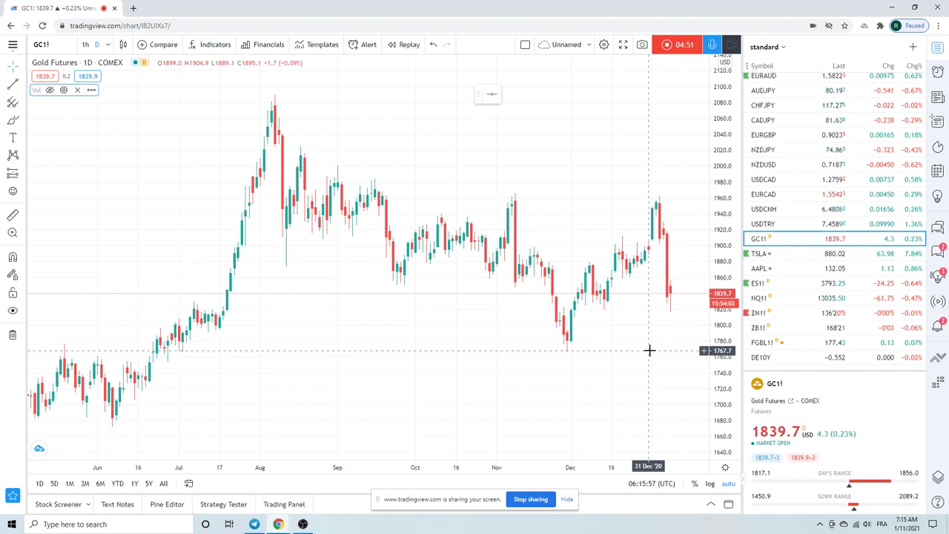
{"action": "scroll", "coordinate": [791, 300], "scroll_direction": "up", "scroll_amount": 1}
{"action": "scroll", "coordinate": [791, 299], "scroll_direction": "up", "scroll_amount": 3}
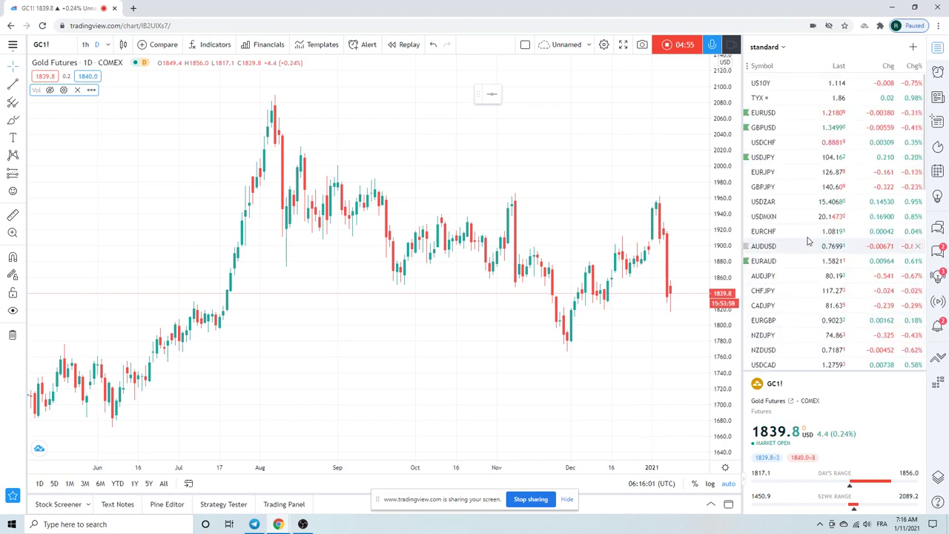
Show EURUSD on the daily chart, adjust the zoom, and bring up the line drawing tools.
{"action": "left_click", "coordinate": [766, 113]}
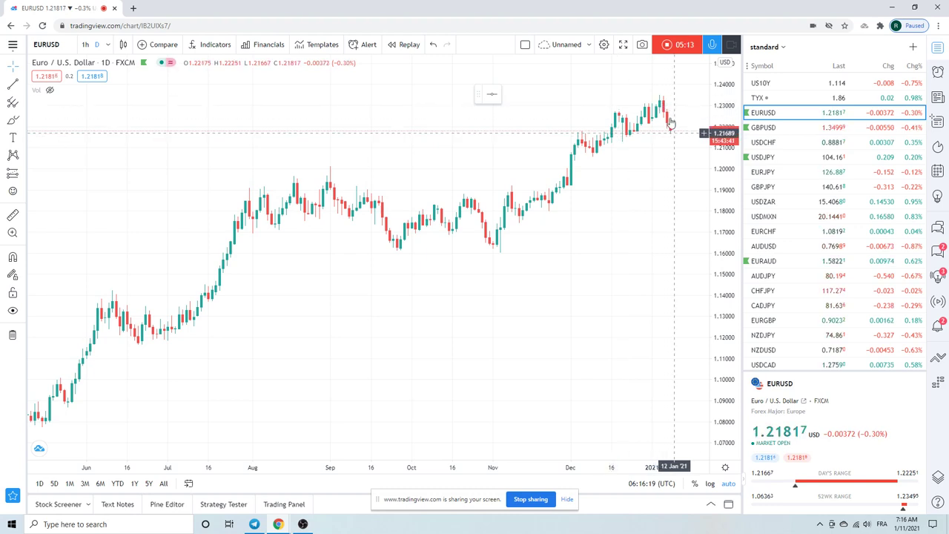
{"action": "scroll", "coordinate": [284, 187], "scroll_direction": "down", "scroll_amount": 2}
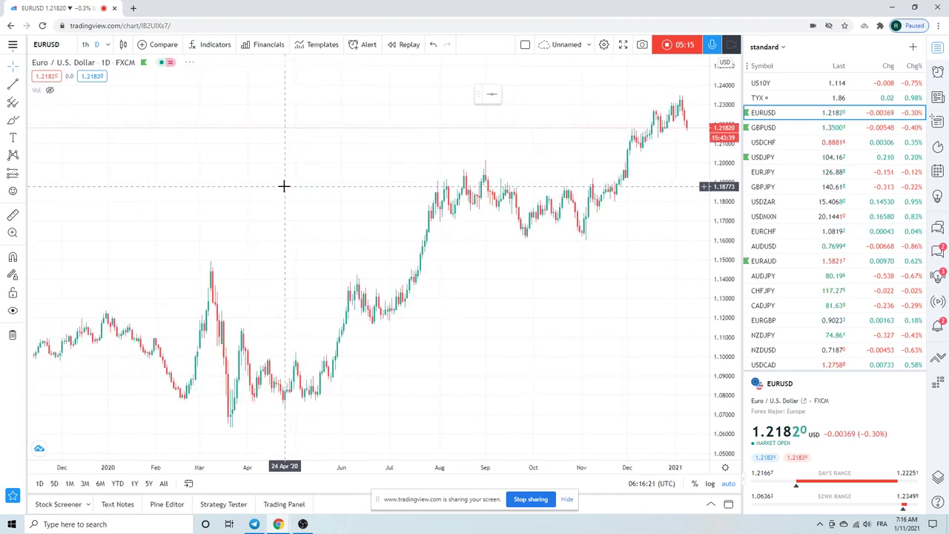
{"action": "scroll", "coordinate": [284, 186], "scroll_direction": "up", "scroll_amount": 3}
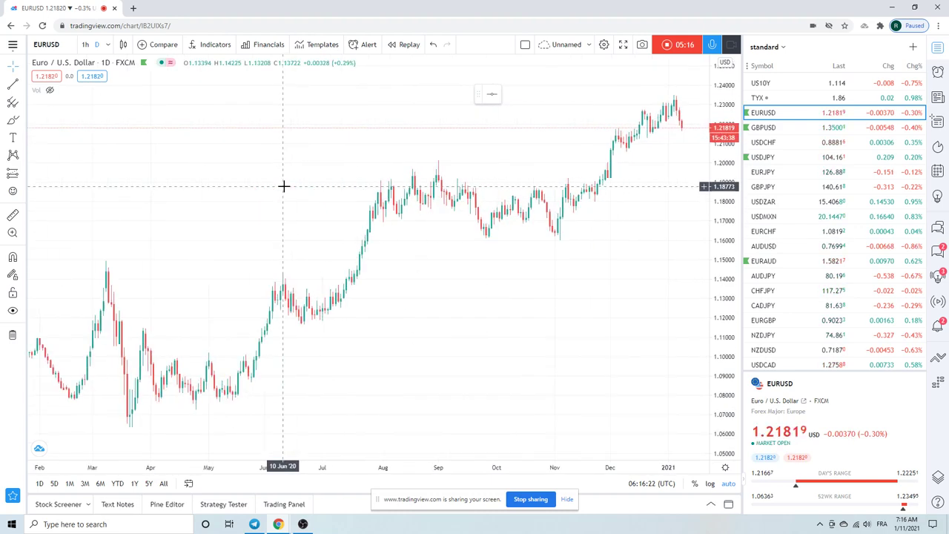
{"action": "left_click", "coordinate": [22, 86]}
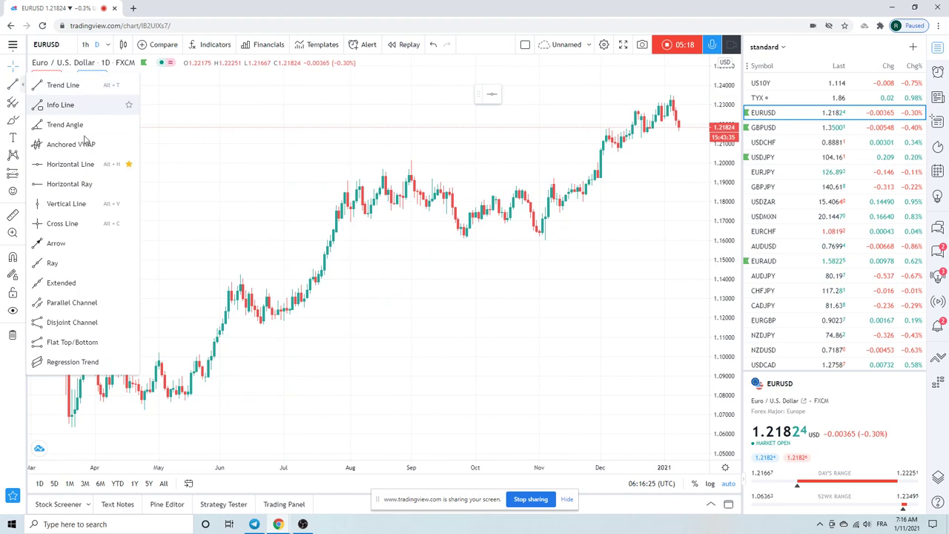
Draw an extended trendline from the early-November low through late-December candles, then switch to USDCHF.
{"action": "left_click", "coordinate": [97, 282]}
{"action": "left_click", "coordinate": [545, 238]}
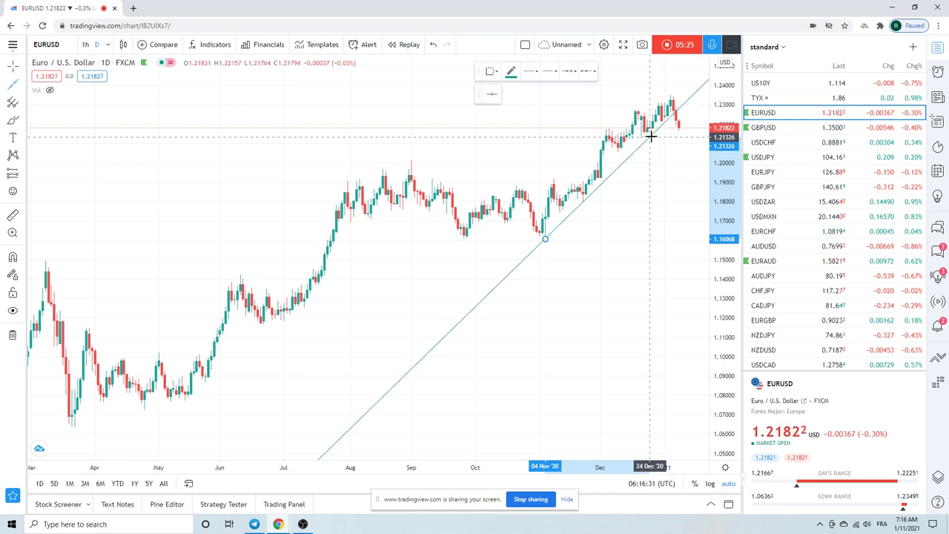
{"action": "left_click", "coordinate": [650, 136]}
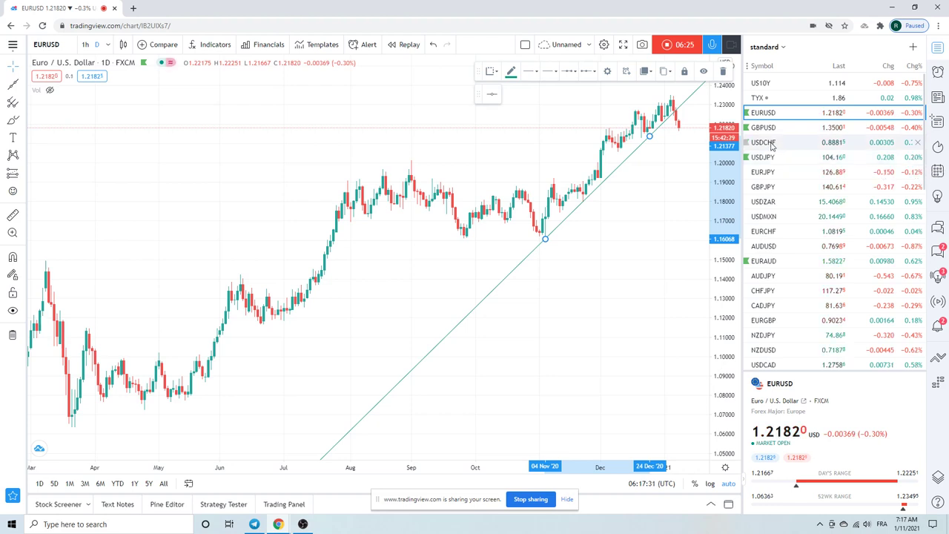
{"action": "left_click", "coordinate": [771, 144]}
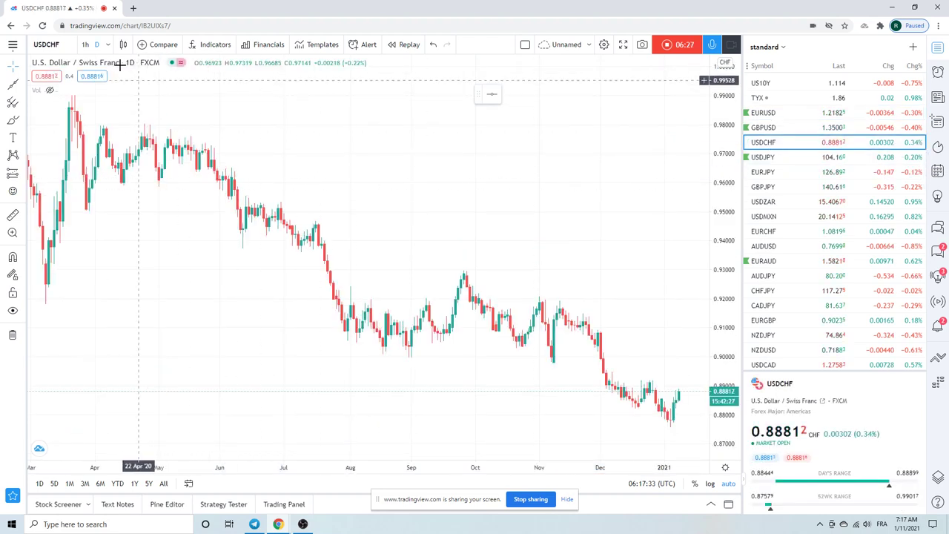
Put USDCHF on 1-month candles and zoom out to show history back to 1993.
{"action": "left_click", "coordinate": [107, 44]}
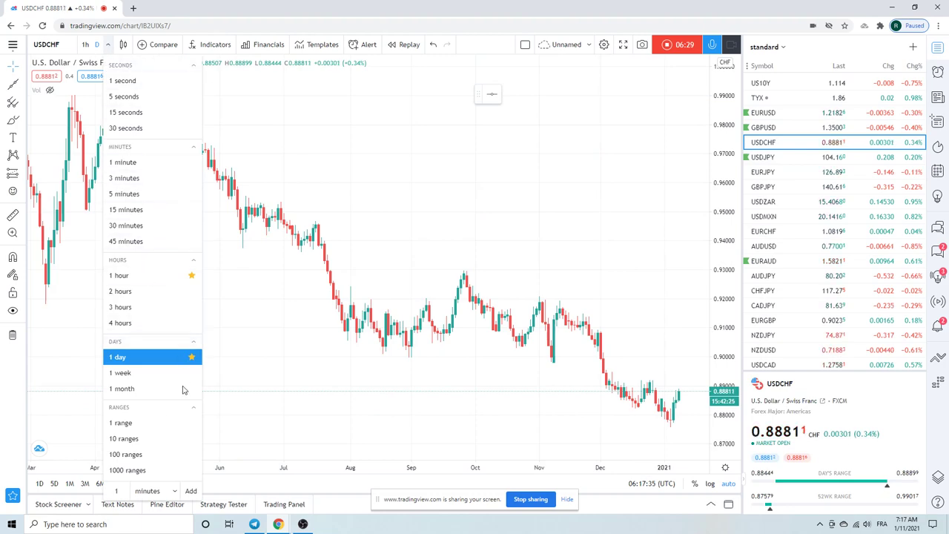
{"action": "left_click", "coordinate": [122, 388]}
{"action": "scroll", "coordinate": [396, 312], "scroll_direction": "down", "scroll_amount": 5}
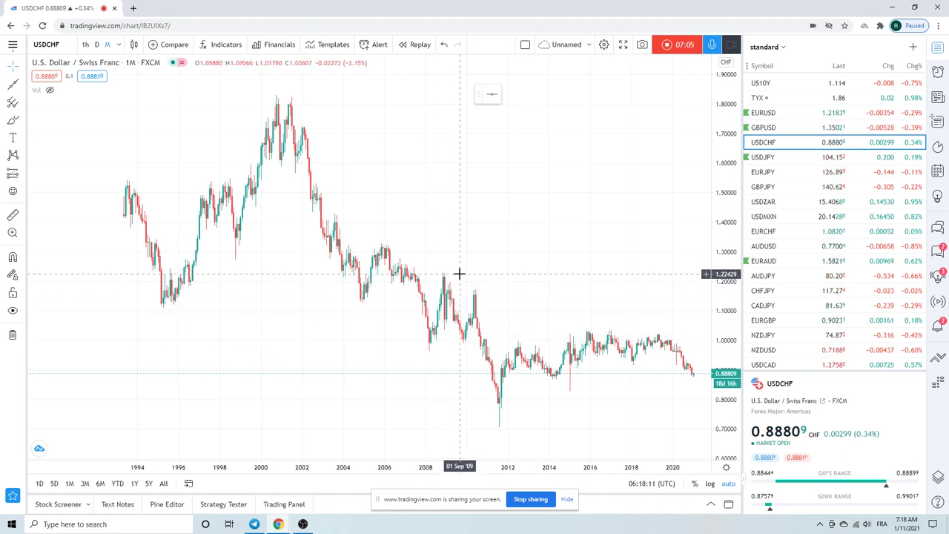
Zoom the USDCHF monthly chart in, out and back in to frame 2002–2020.
{"action": "scroll", "coordinate": [400, 337], "scroll_direction": "up", "scroll_amount": 3}
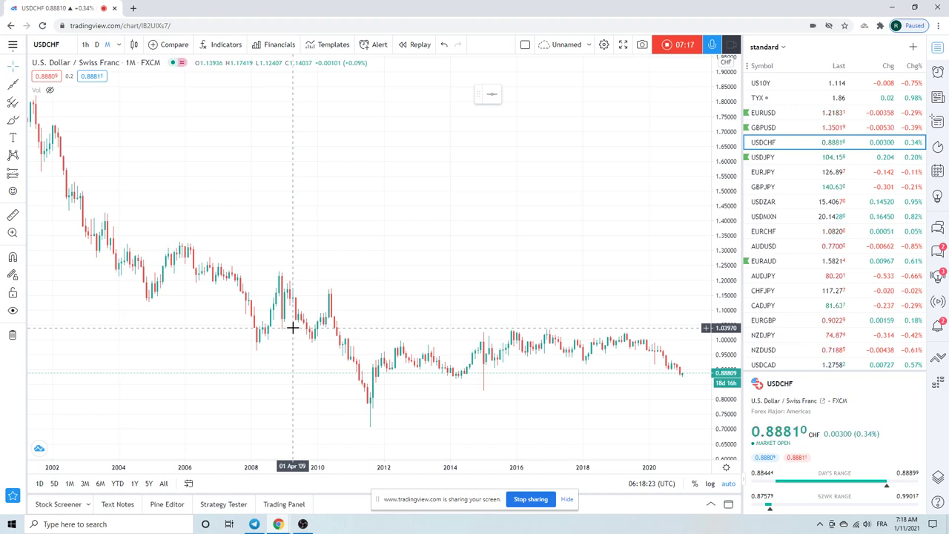
{"action": "scroll", "coordinate": [381, 297], "scroll_direction": "down", "scroll_amount": 4}
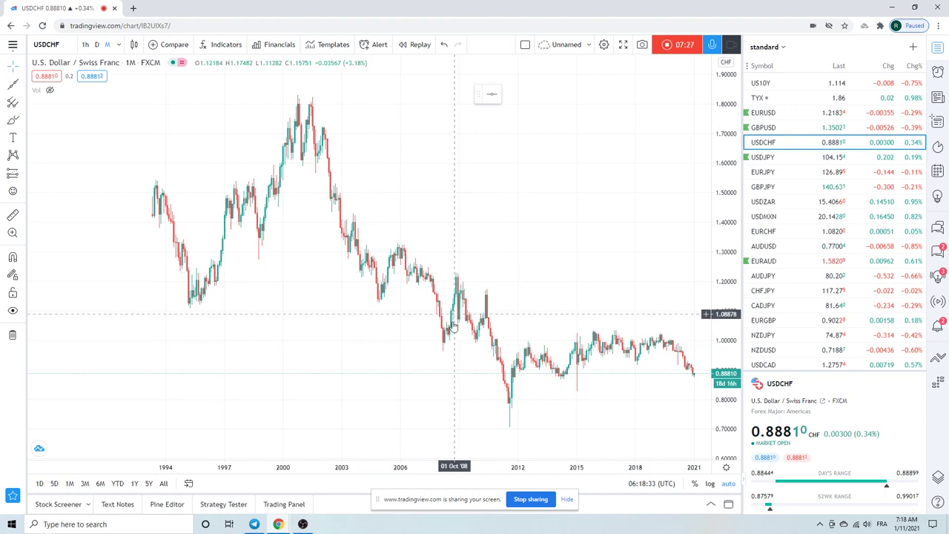
{"action": "scroll", "coordinate": [417, 336], "scroll_direction": "up", "scroll_amount": 3}
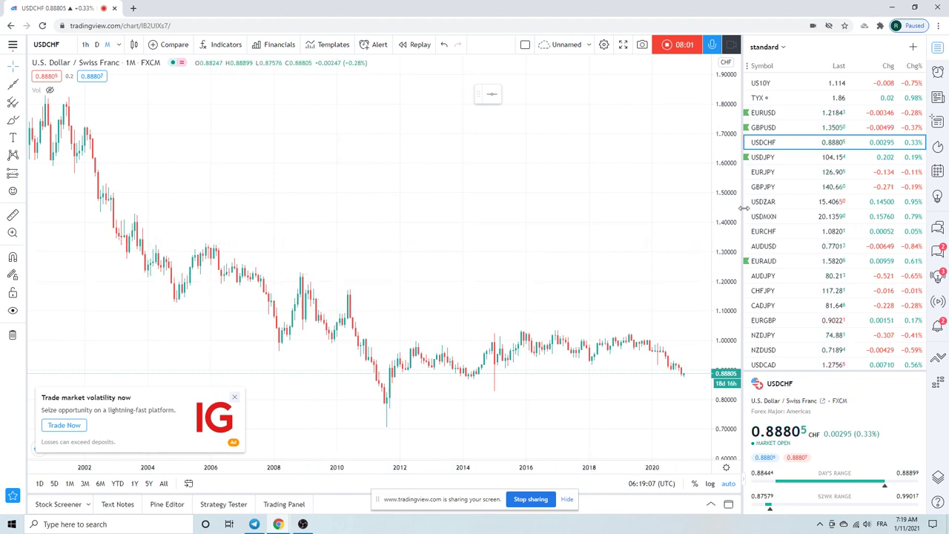
View USDJPY on daily candles, then return to the USDCHF daily chart.
{"action": "left_click", "coordinate": [764, 157]}
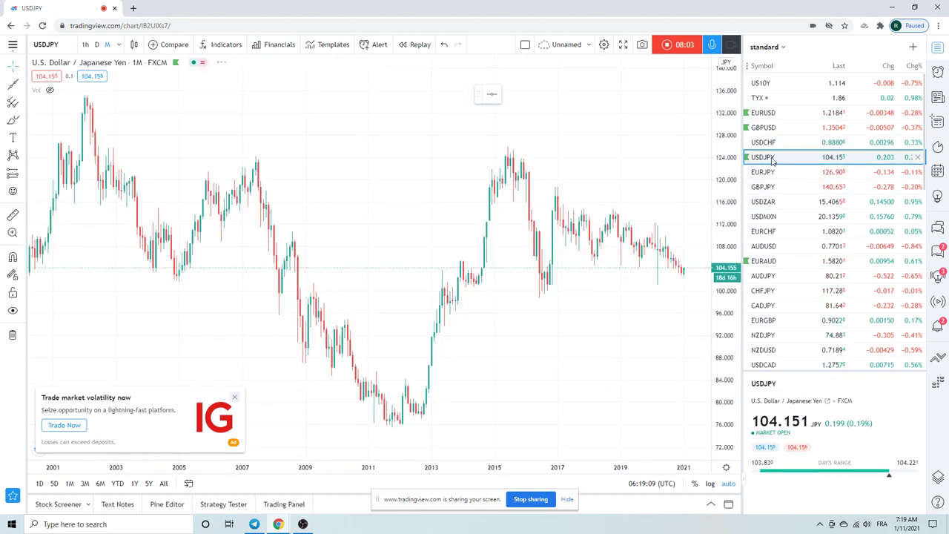
{"action": "left_click", "coordinate": [100, 45]}
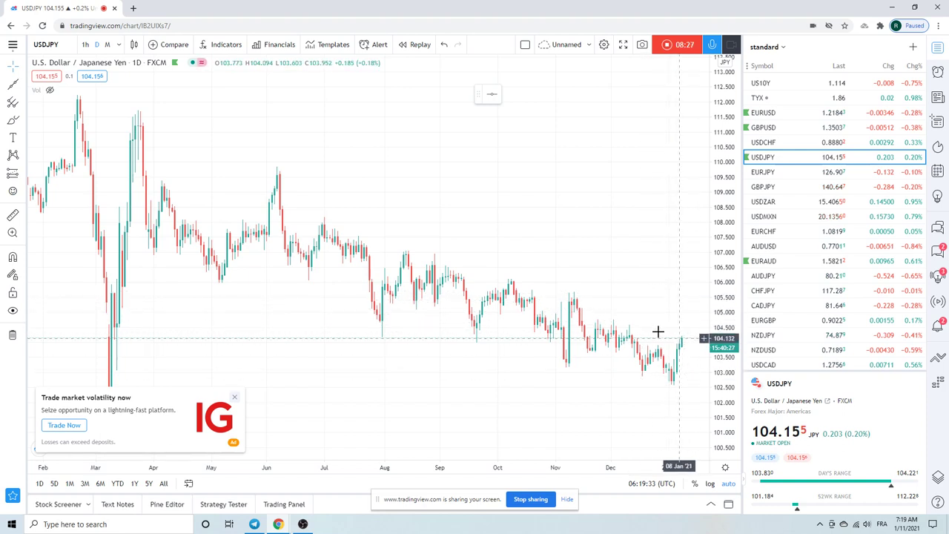
{"action": "left_click", "coordinate": [762, 144]}
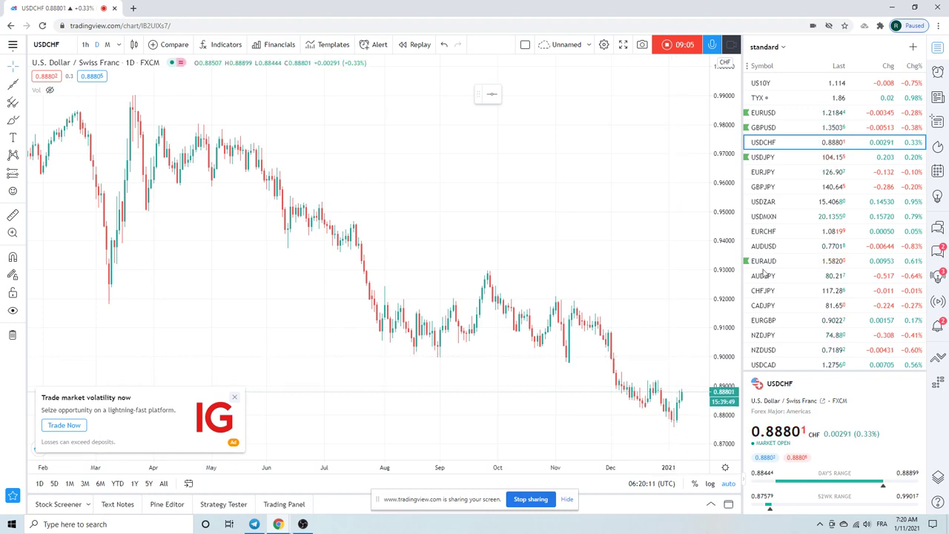
Show GBPUSD on 4-hour candles, then switch the chart to AUDUSD.
{"action": "left_click", "coordinate": [764, 128]}
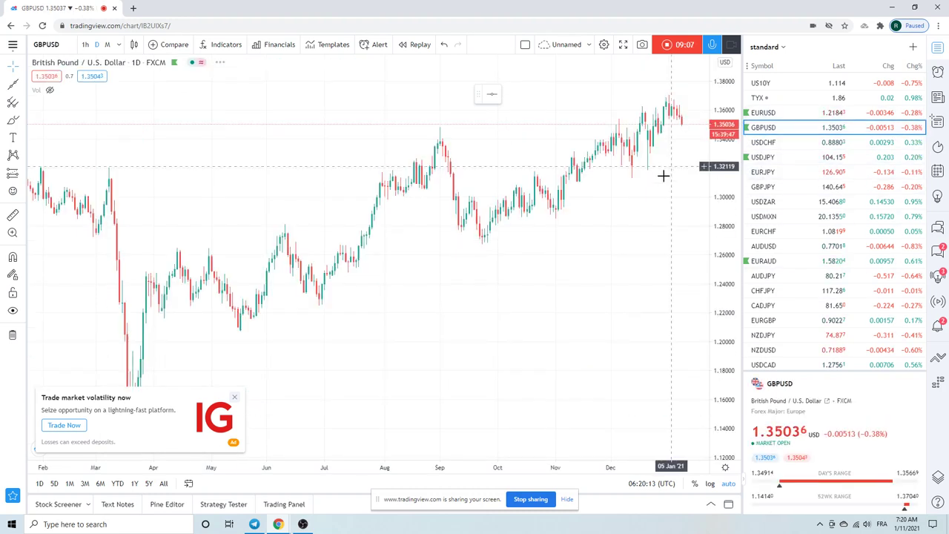
{"action": "scroll", "coordinate": [568, 313], "scroll_direction": "up", "scroll_amount": 5}
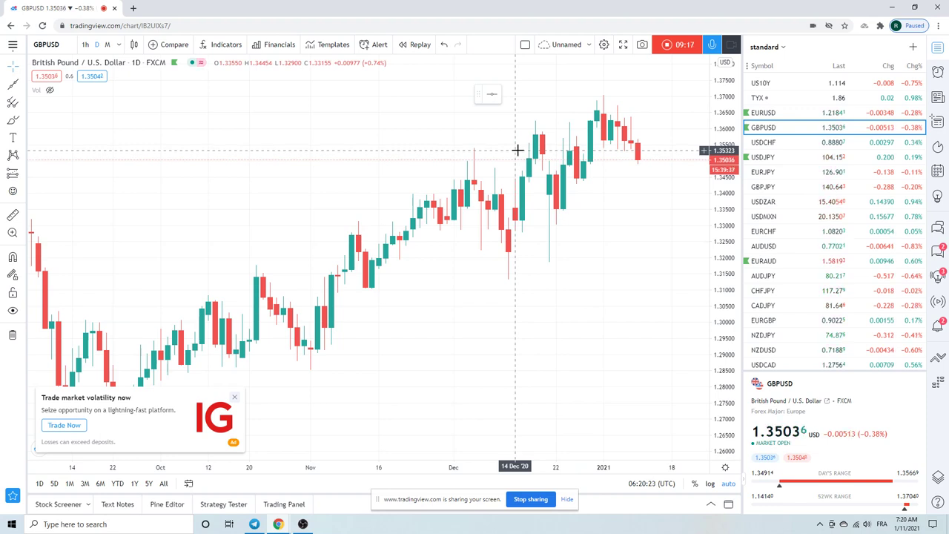
{"action": "left_click", "coordinate": [118, 45]}
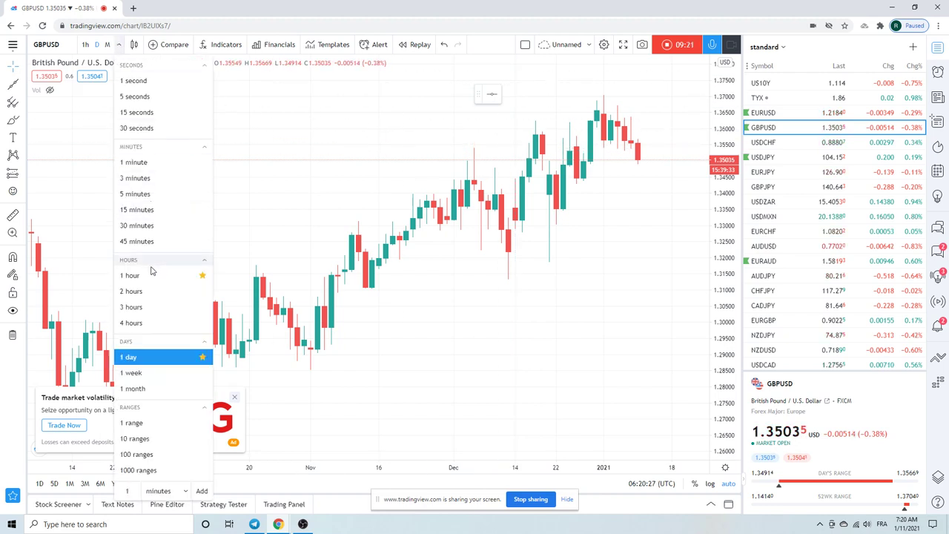
{"action": "left_click", "coordinate": [160, 323]}
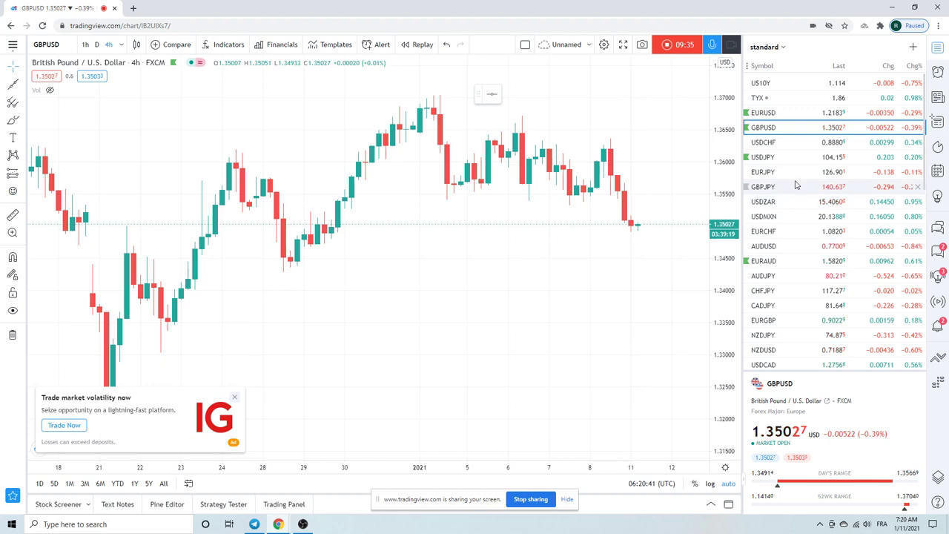
{"action": "left_click", "coordinate": [763, 246]}
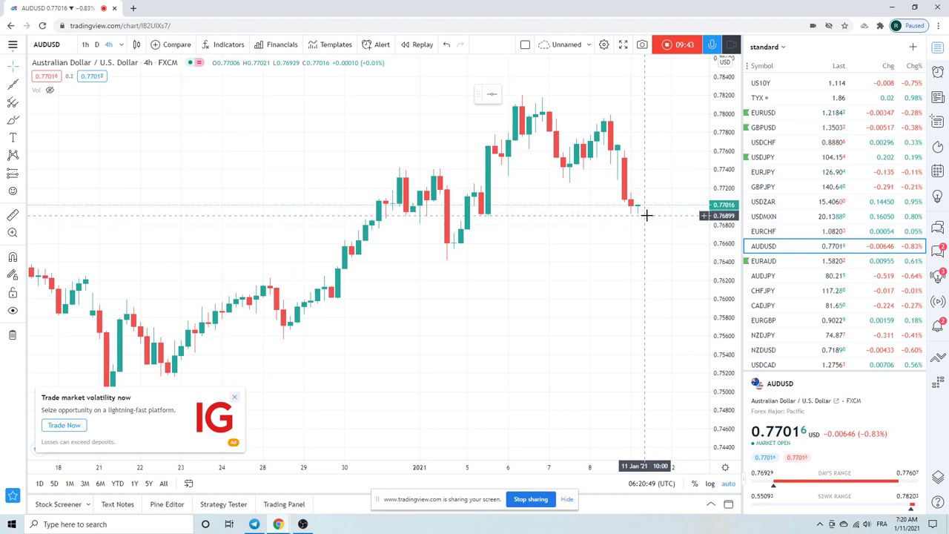
Zoom out the AUDUSD 4-hour chart, then switch to AUDJPY at 80.208.
{"action": "scroll", "coordinate": [646, 213], "scroll_direction": "down", "scroll_amount": 3}
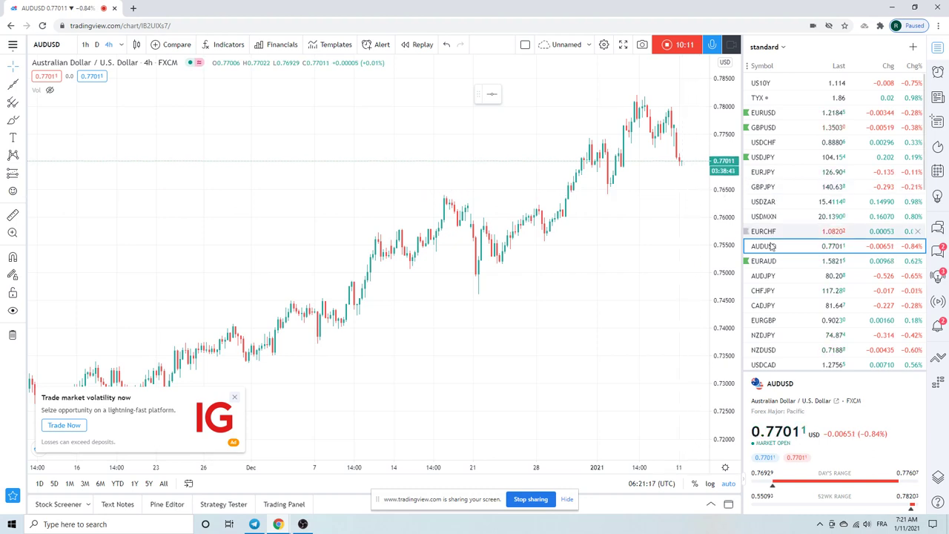
{"action": "left_click", "coordinate": [768, 276]}
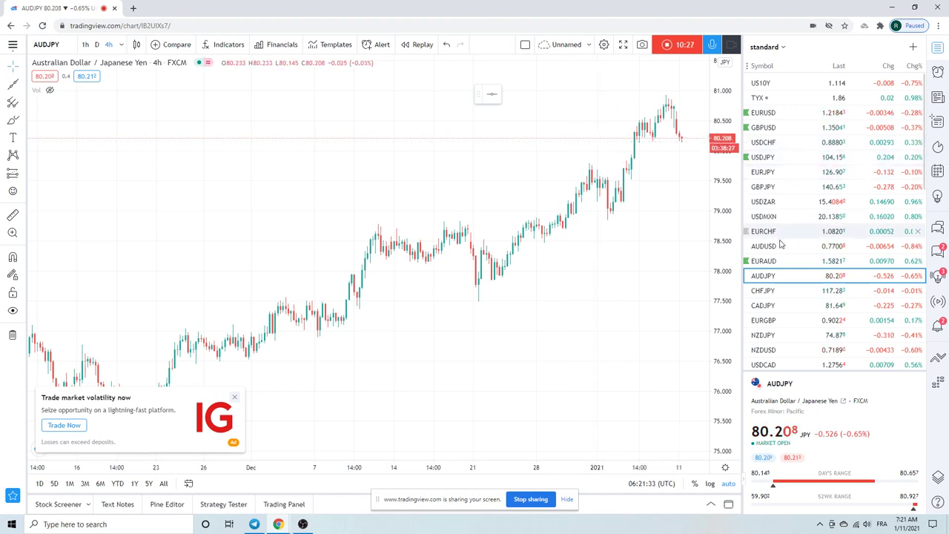
Switch to the USDZAR 4-hour chart and zoom out to mid-October through early January.
{"action": "left_click", "coordinate": [771, 203]}
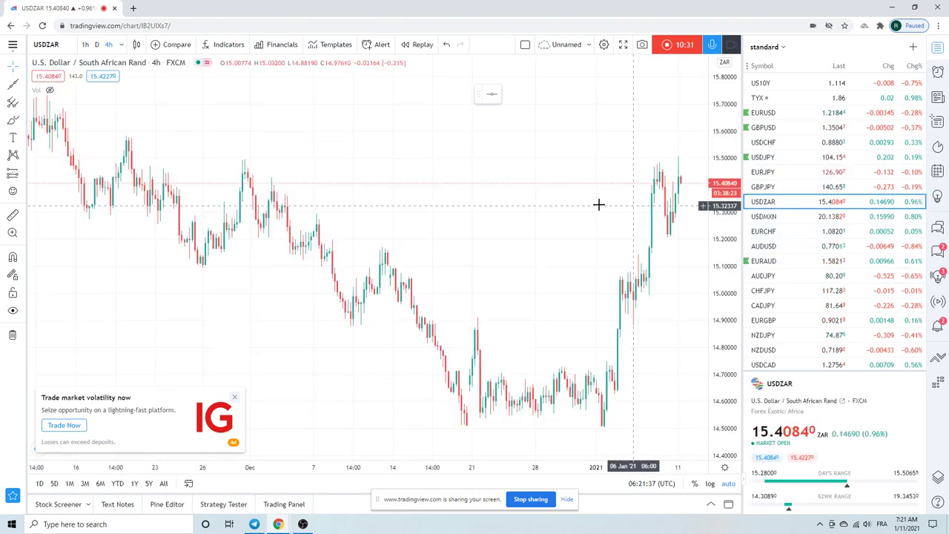
{"action": "scroll", "coordinate": [597, 205], "scroll_direction": "down", "scroll_amount": 3}
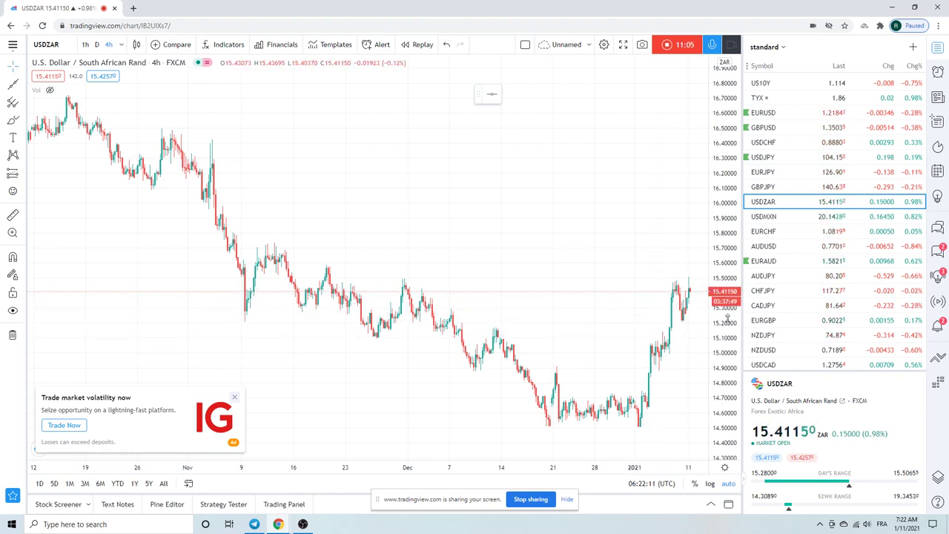
{"action": "left_click", "coordinate": [765, 220]}
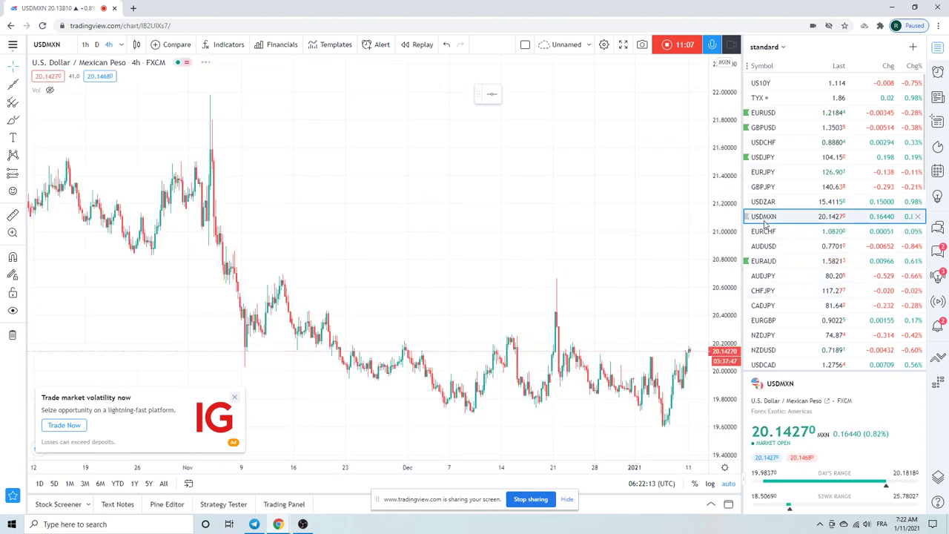
{"action": "scroll", "coordinate": [659, 278], "scroll_direction": "down", "scroll_amount": 1}
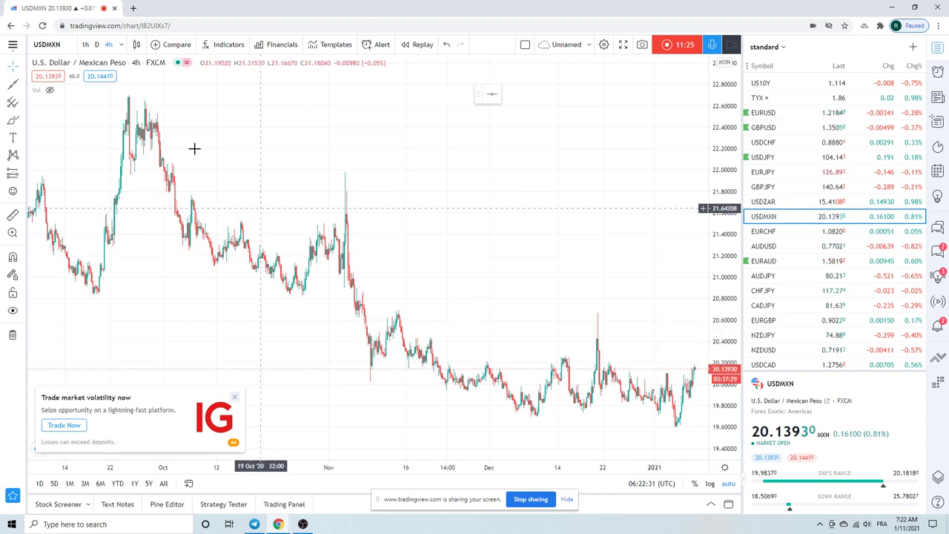
{"action": "left_click", "coordinate": [96, 45]}
{"action": "scroll", "coordinate": [426, 211], "scroll_direction": "up", "scroll_amount": 5}
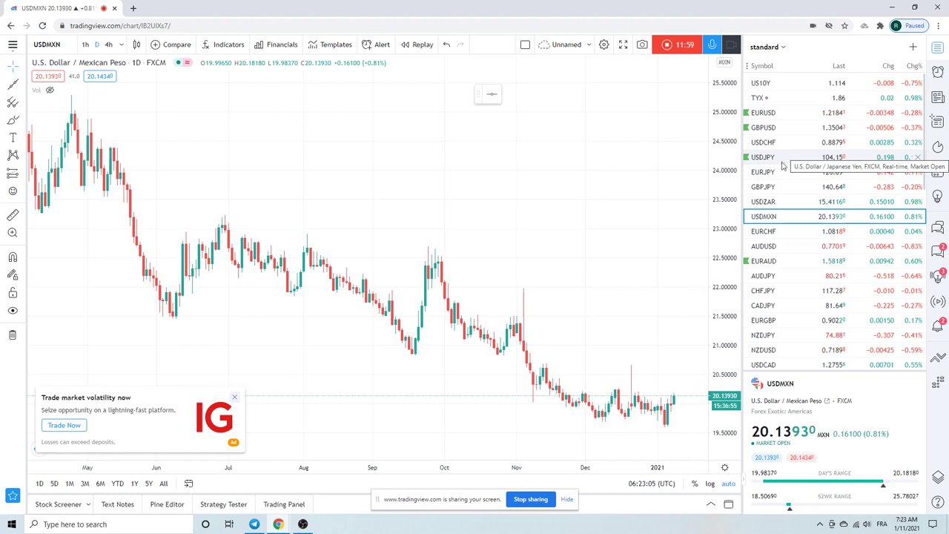
{"action": "scroll", "coordinate": [786, 222], "scroll_direction": "down", "scroll_amount": 1}
{"action": "scroll", "coordinate": [788, 230], "scroll_direction": "down", "scroll_amount": 1}
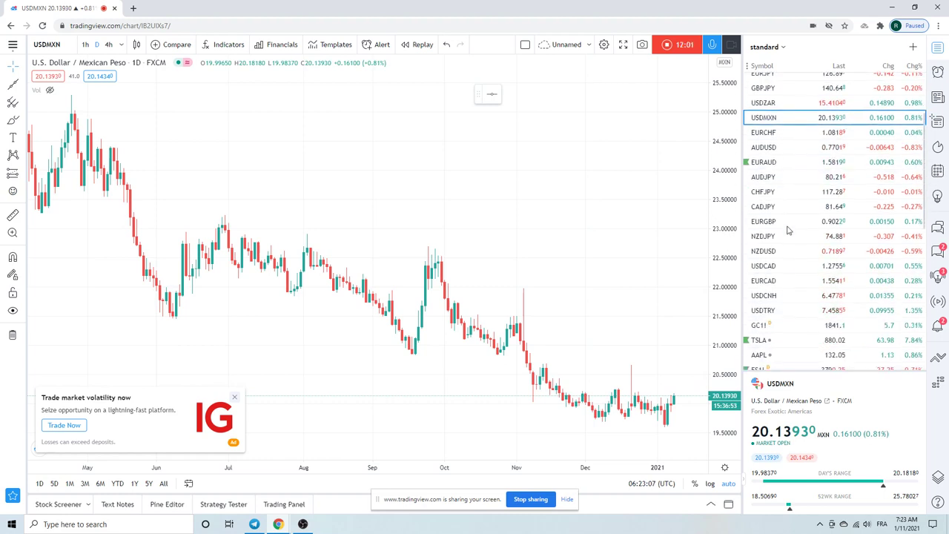
{"action": "scroll", "coordinate": [788, 231], "scroll_direction": "down", "scroll_amount": 1}
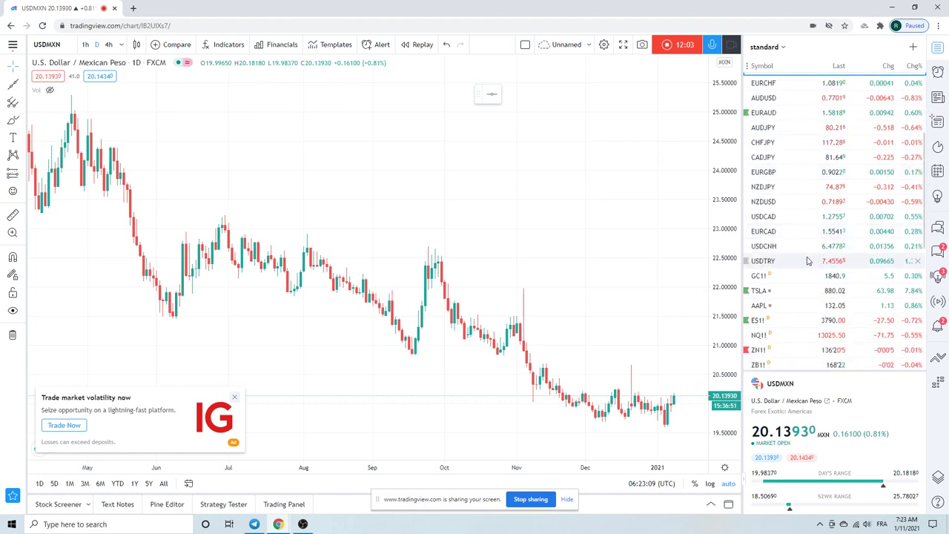
{"action": "scroll", "coordinate": [808, 261], "scroll_direction": "up", "scroll_amount": 3}
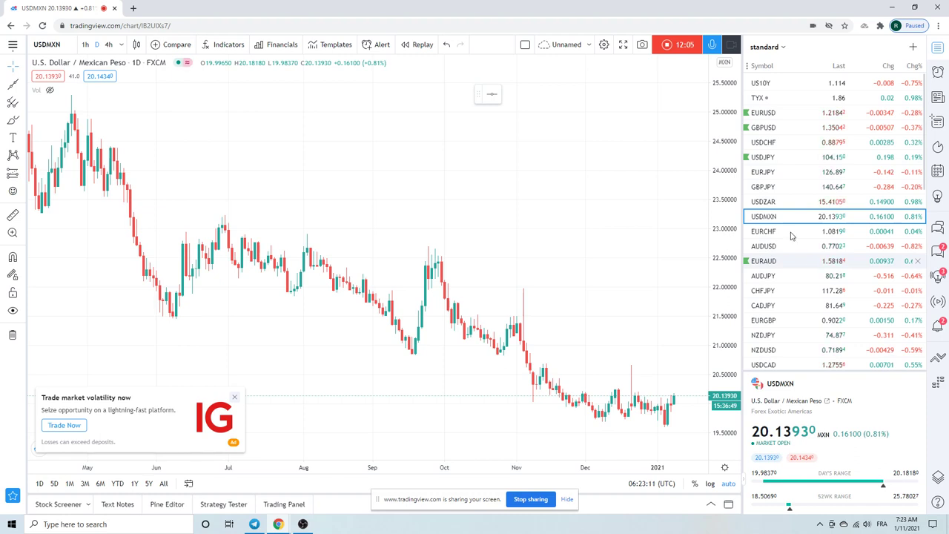
Check the US10Y yield chart, then switch to ZN1! 10 Year T-Note Futures.
{"action": "left_click", "coordinate": [771, 85]}
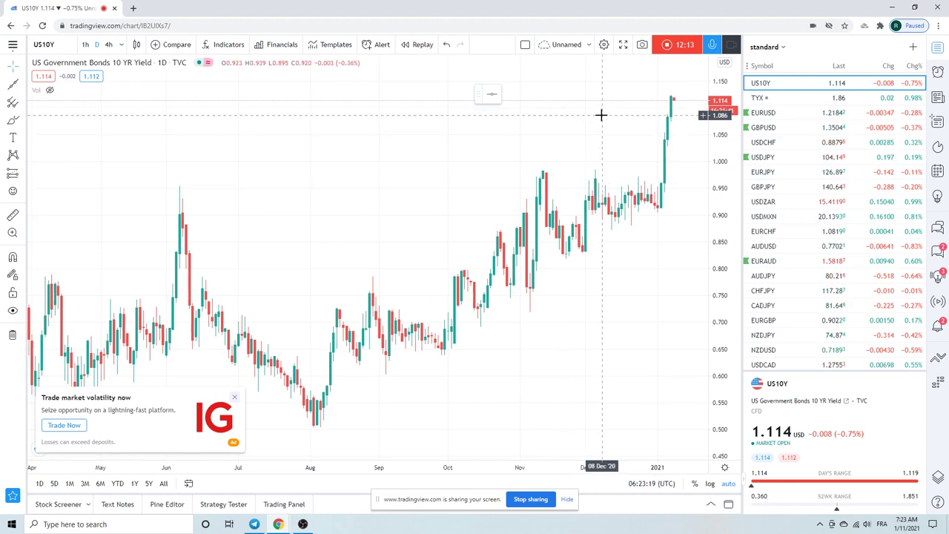
{"action": "scroll", "coordinate": [818, 222], "scroll_direction": "down", "scroll_amount": 2}
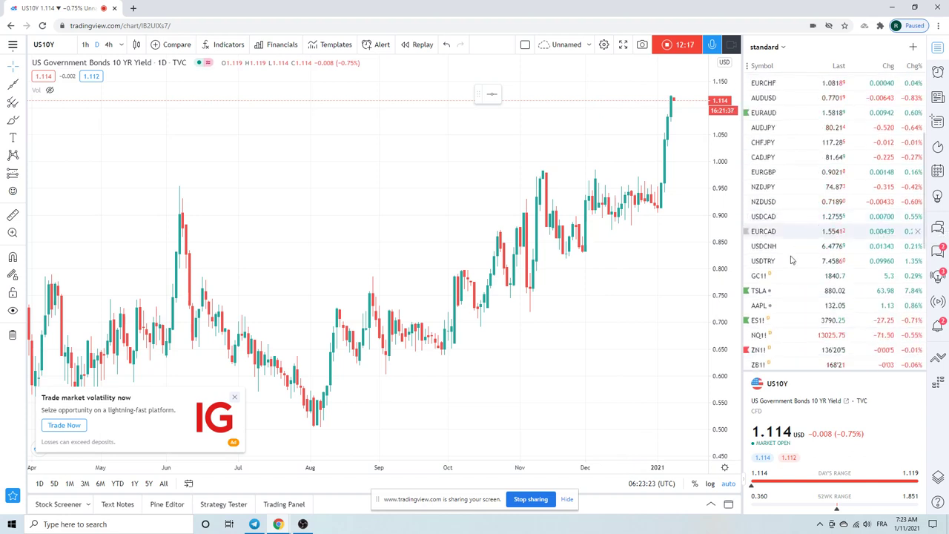
{"action": "left_click", "coordinate": [759, 350]}
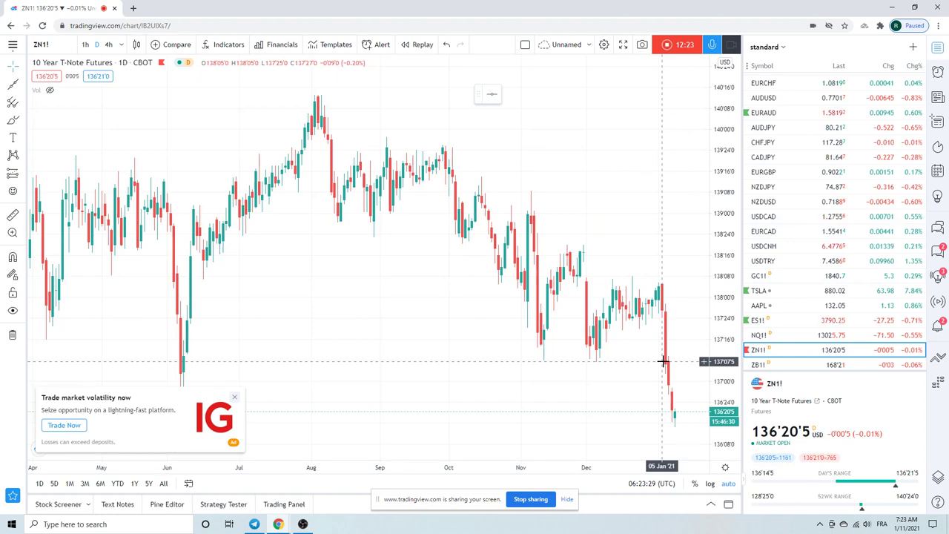
Show the ZB1! T-Bond Futures daily chart, priced at 168'21.
{"action": "left_click", "coordinate": [763, 364]}
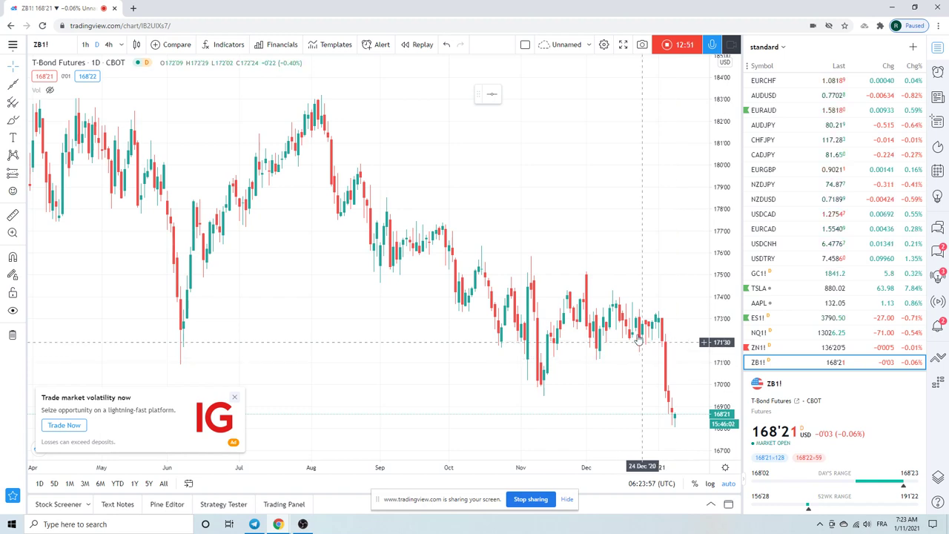
Zoom the ZB1! chart out to span early 2019 to January 2021, including the March 2020 spike.
{"action": "scroll", "coordinate": [635, 331], "scroll_direction": "down", "scroll_amount": 3}
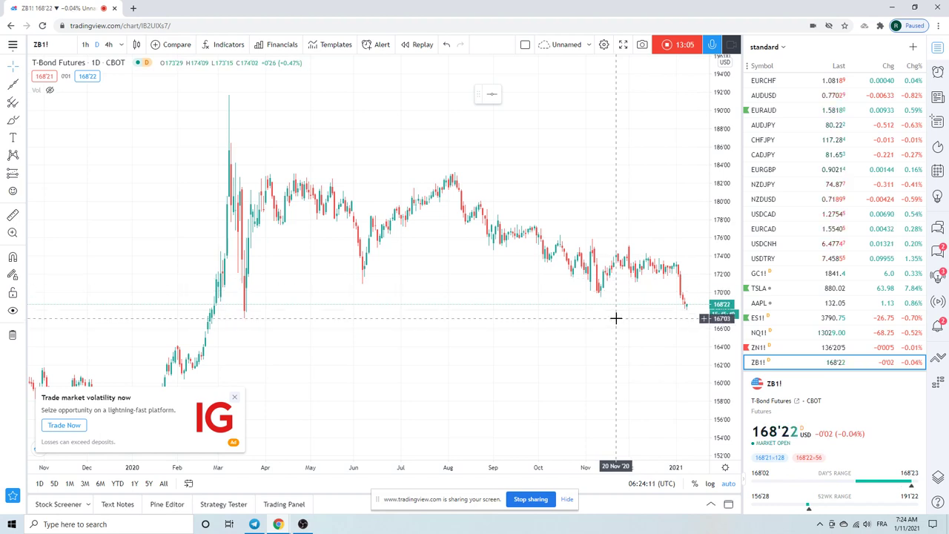
{"action": "scroll", "coordinate": [615, 317], "scroll_direction": "down", "scroll_amount": 4}
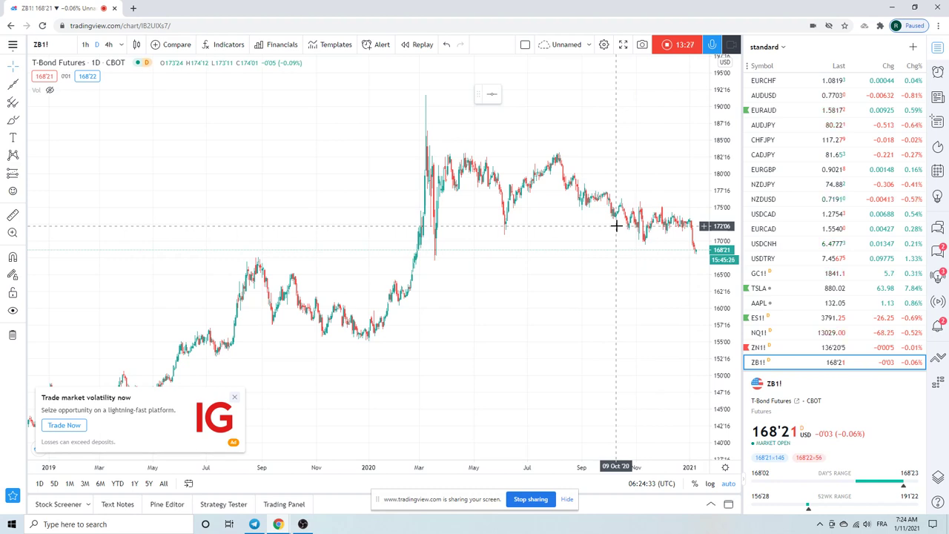
{"action": "scroll", "coordinate": [568, 241], "scroll_direction": "up", "scroll_amount": 2}
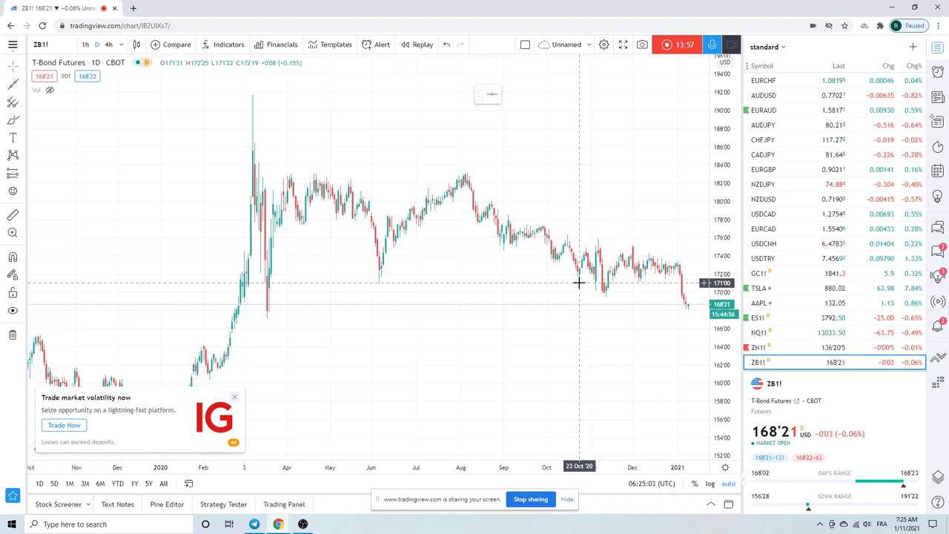
{"action": "scroll", "coordinate": [562, 226], "scroll_direction": "down", "scroll_amount": 3}
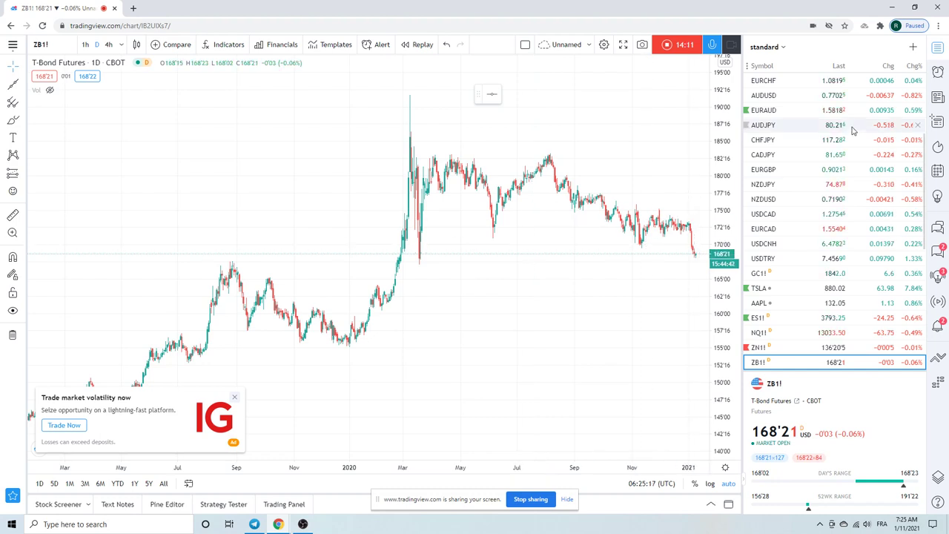
{"action": "scroll", "coordinate": [801, 224], "scroll_direction": "up", "scroll_amount": 5}
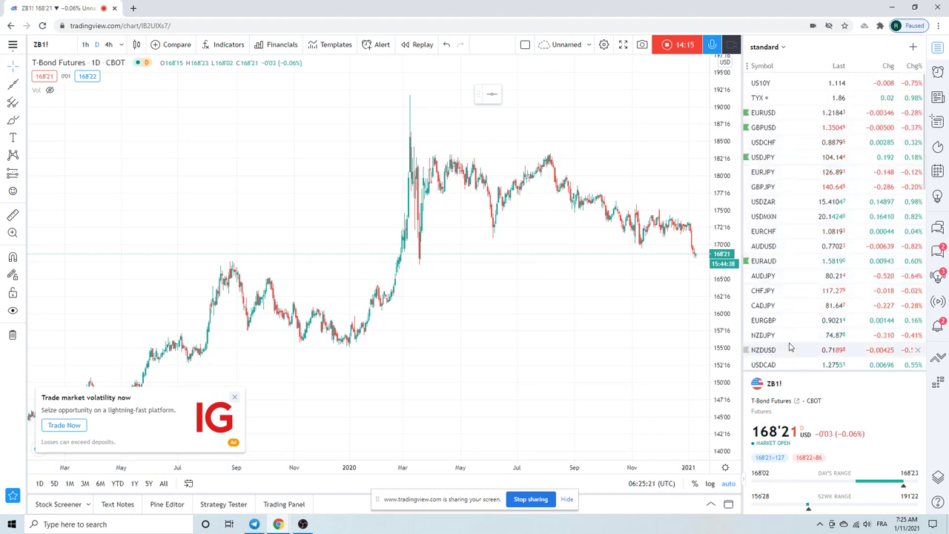
Open the USDCAD daily chart and zoom to cover early 2020 through January 2021.
{"action": "left_click", "coordinate": [771, 364]}
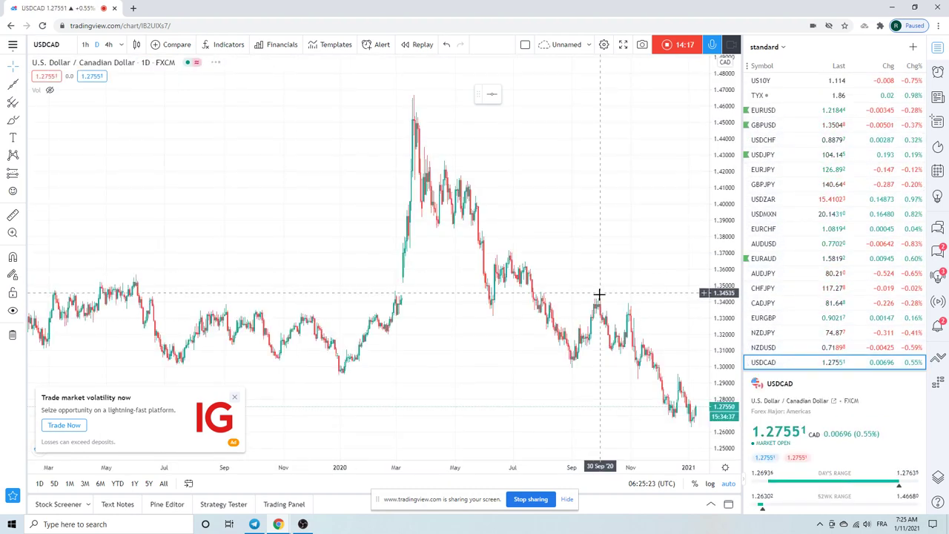
{"action": "scroll", "coordinate": [599, 296], "scroll_direction": "up", "scroll_amount": 8}
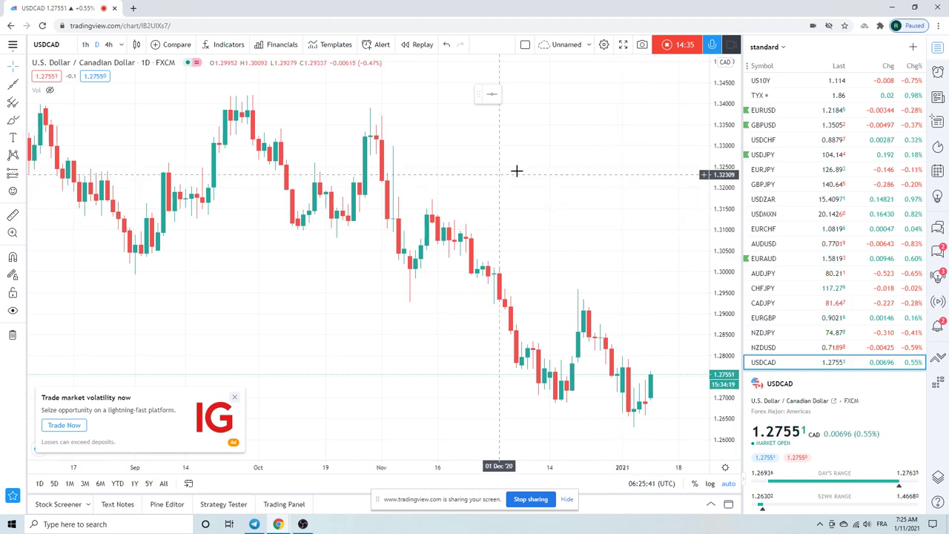
{"action": "scroll", "coordinate": [523, 178], "scroll_direction": "down", "scroll_amount": 2}
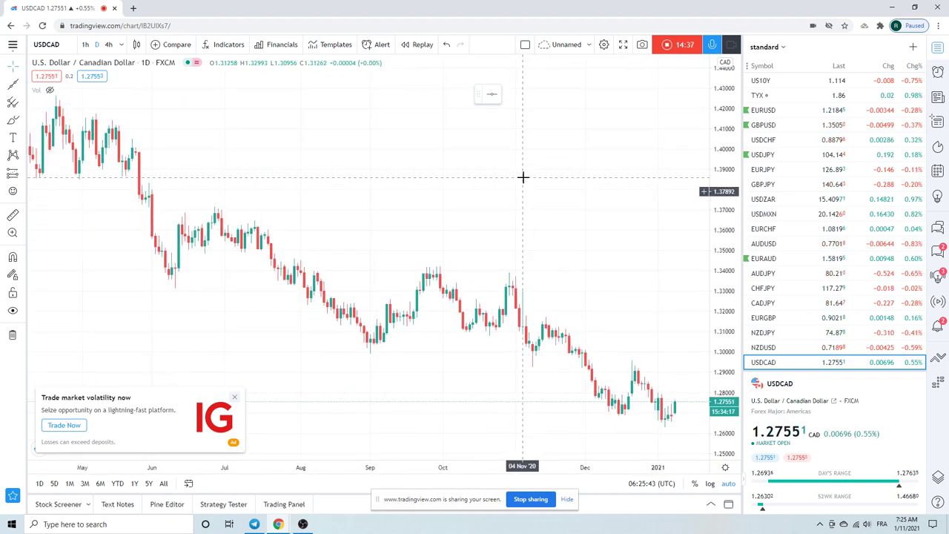
{"action": "scroll", "coordinate": [523, 178], "scroll_direction": "down", "scroll_amount": 2}
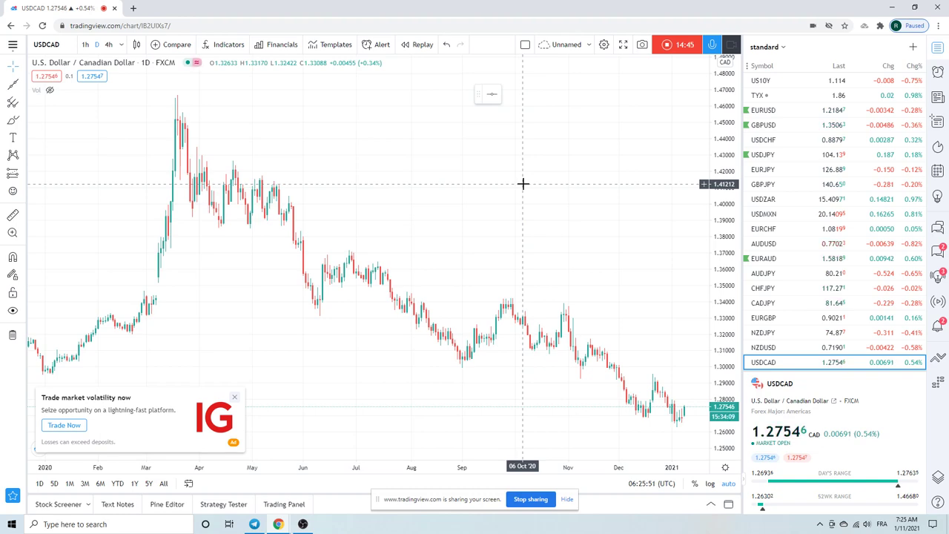
{"action": "scroll", "coordinate": [470, 197], "scroll_direction": "up", "scroll_amount": 2}
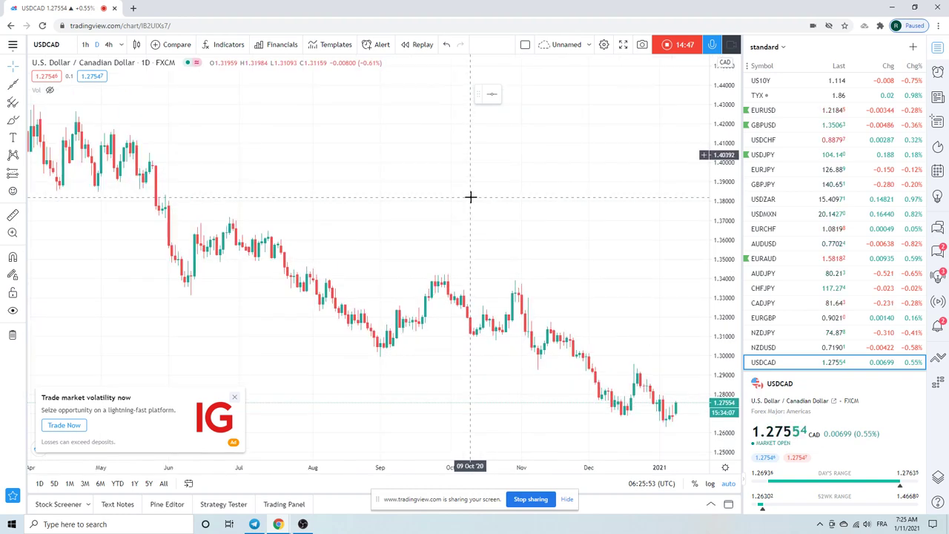
{"action": "scroll", "coordinate": [470, 196], "scroll_direction": "down", "scroll_amount": 3}
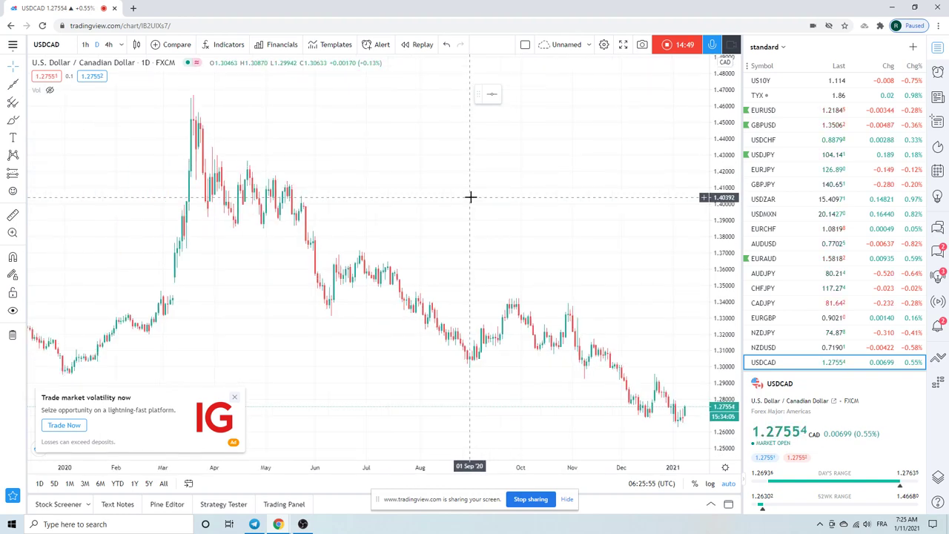